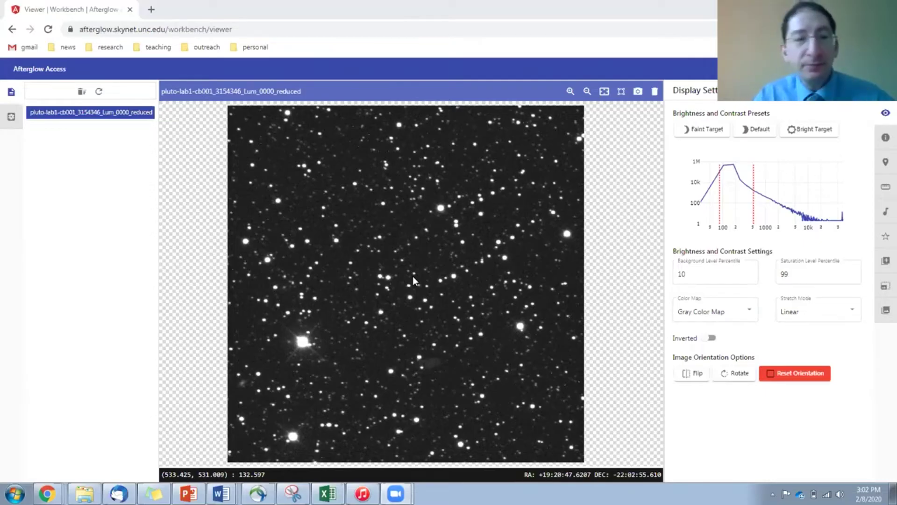
# Import the DSS catalog image using the intended pointing as image center and show both images in stacked viewers.
pyautogui.click(11, 118)
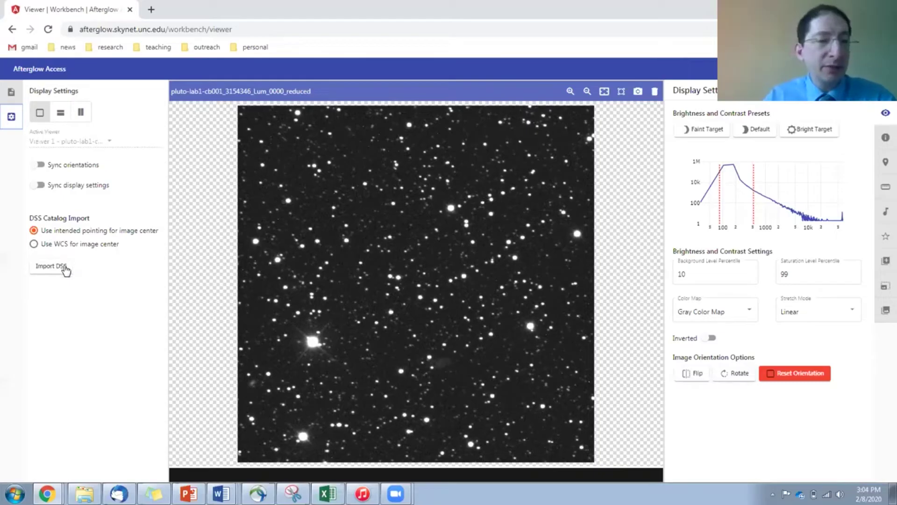
pyautogui.click(66, 267)
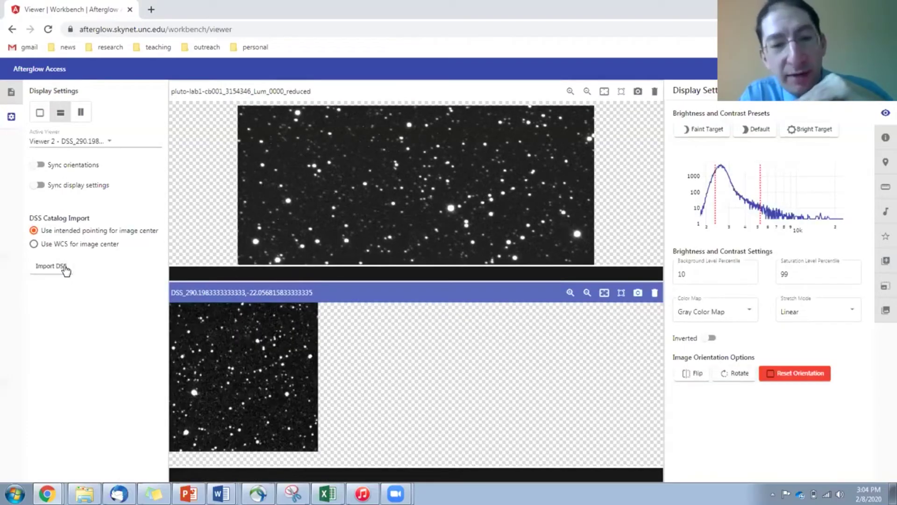
pyautogui.click(60, 113)
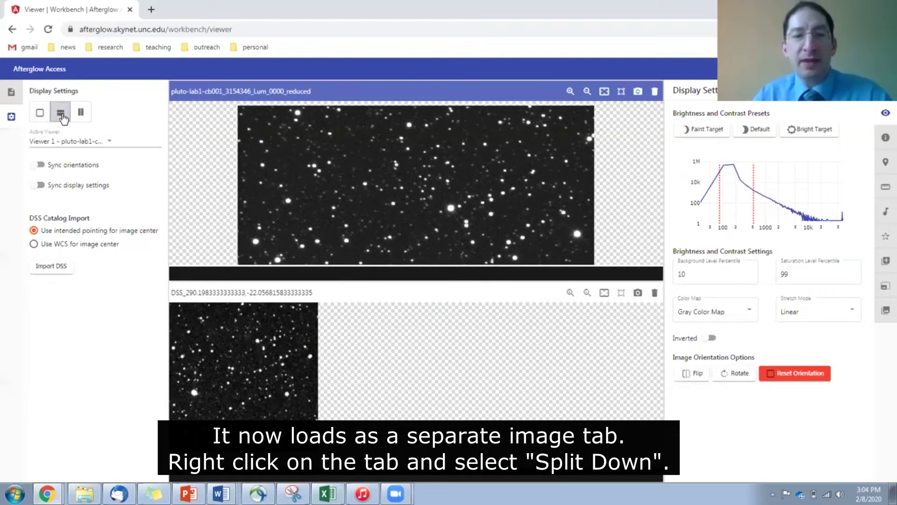
# Bring both complete images into their viewers and synchronize their orientations.
pyautogui.moveTo(262, 350); pyautogui.dragTo(437, 357)
pyautogui.scroll(-3, 410, 223)
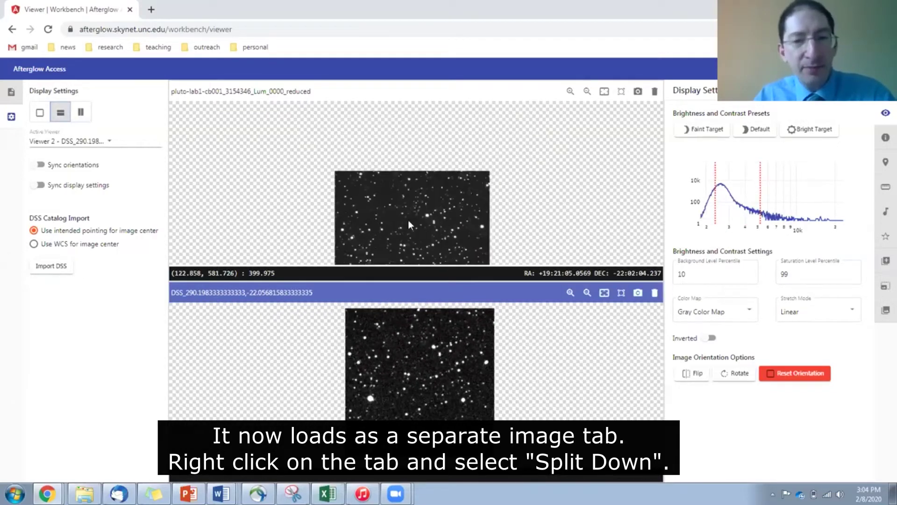
pyautogui.moveTo(408, 219); pyautogui.dragTo(410, 161)
pyautogui.scroll(-1, 410, 161)
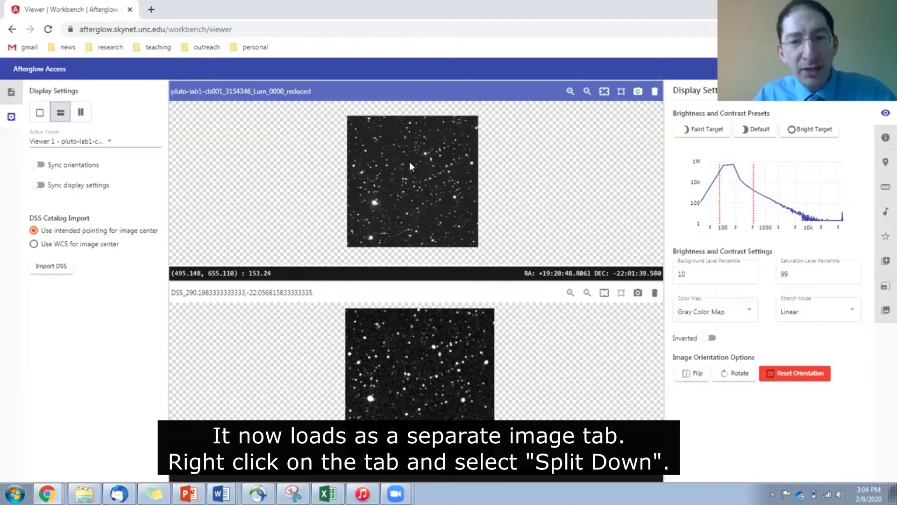
pyautogui.scroll(1, 411, 171)
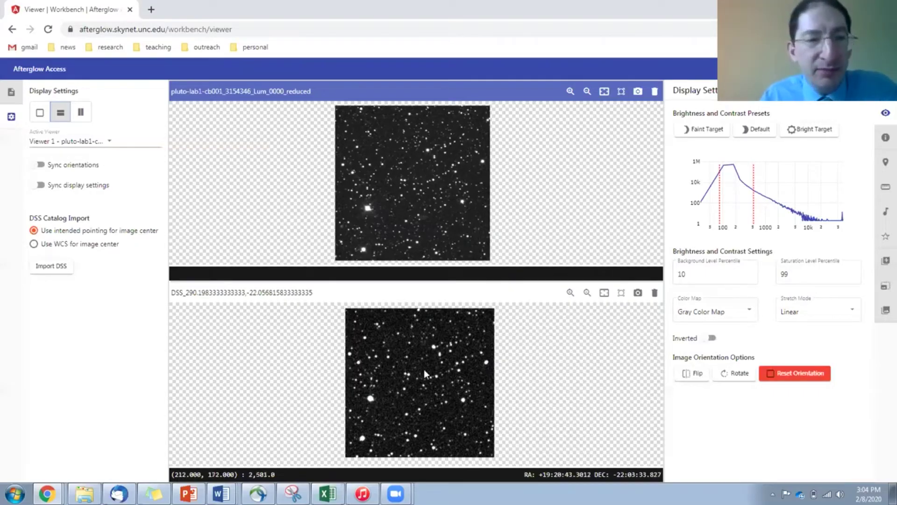
pyautogui.click(37, 164)
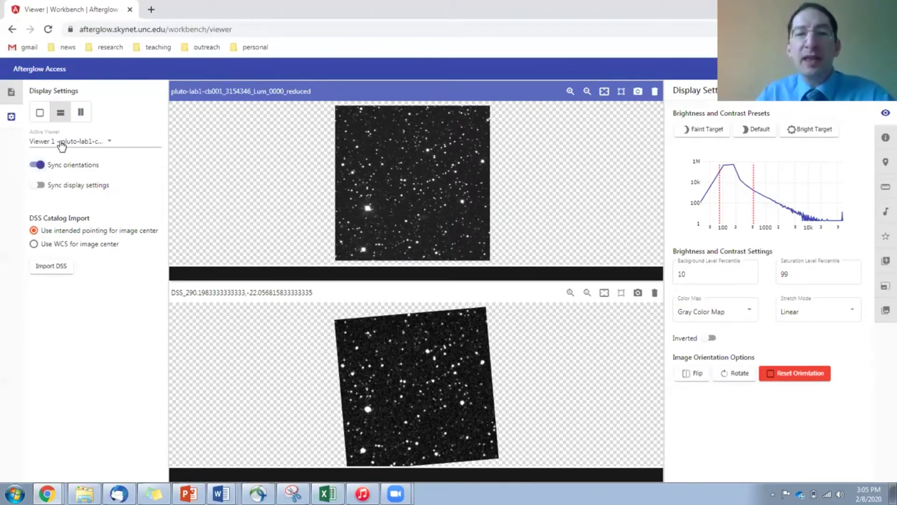
# Compare the star patterns around the field center in the Pluto and DSS images at several magnifications.
pyautogui.moveTo(404, 196); pyautogui.dragTo(333, 212)
pyautogui.scroll(5, 333, 212)
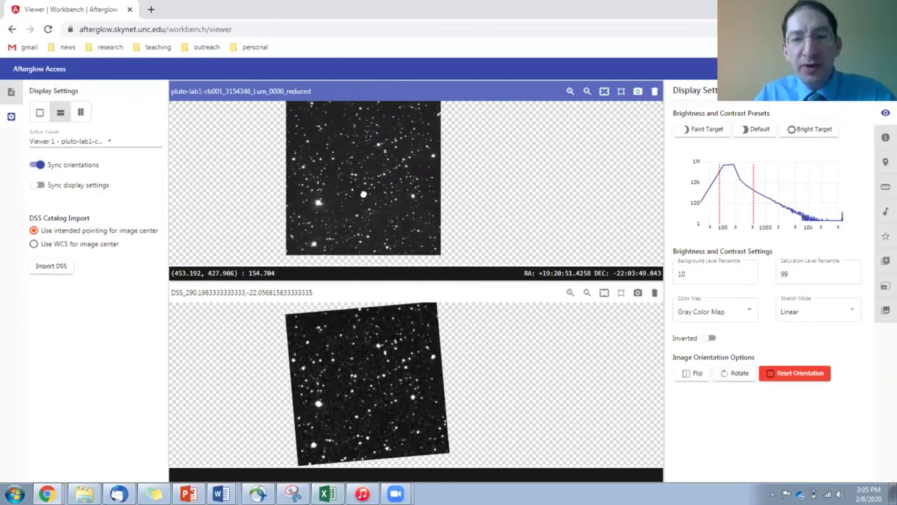
pyautogui.scroll(-4, 365, 194)
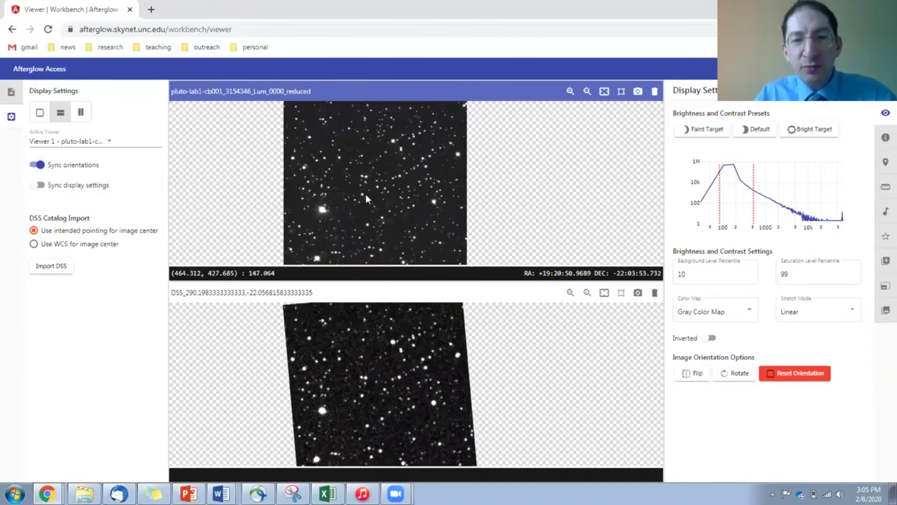
pyautogui.scroll(3, 431, 239)
pyautogui.scroll(-2, 431, 239)
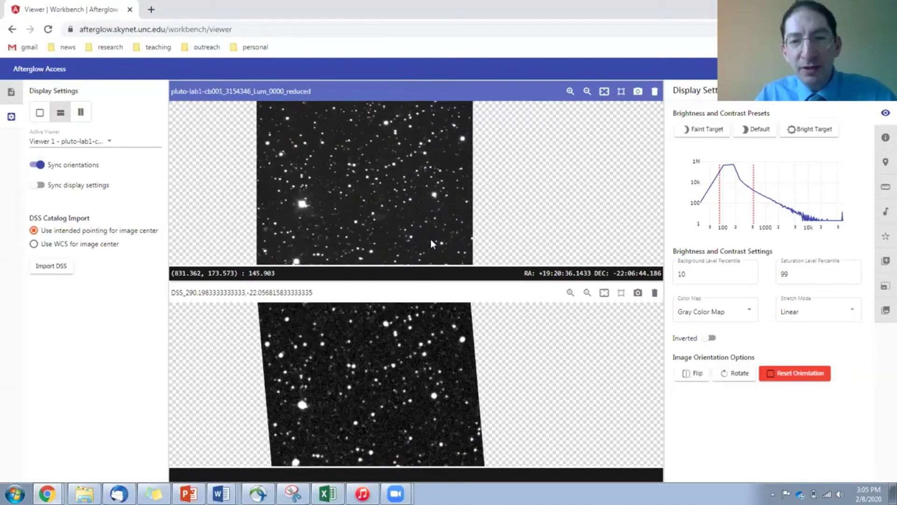
pyautogui.scroll(3, 460, 139)
pyautogui.scroll(-3, 448, 149)
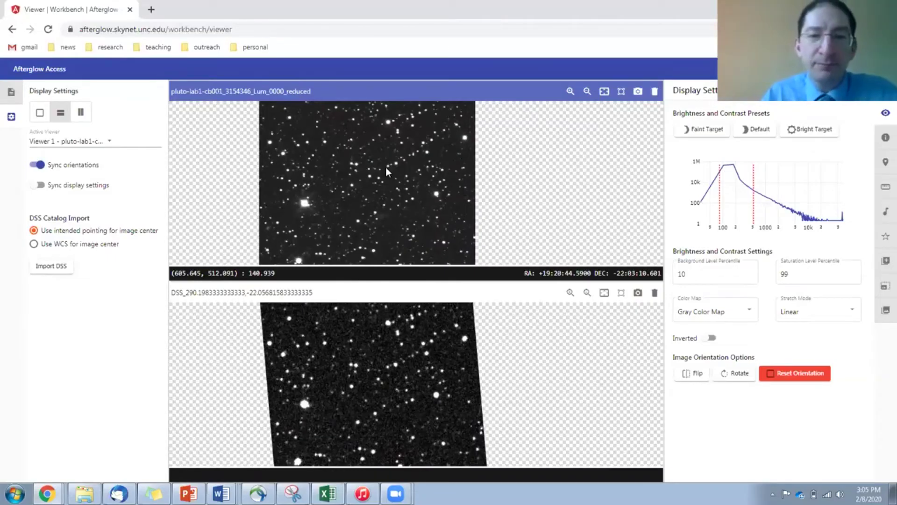
pyautogui.scroll(-2, 387, 165)
pyautogui.scroll(-1, 388, 164)
pyautogui.moveTo(381, 347); pyautogui.dragTo(416, 360)
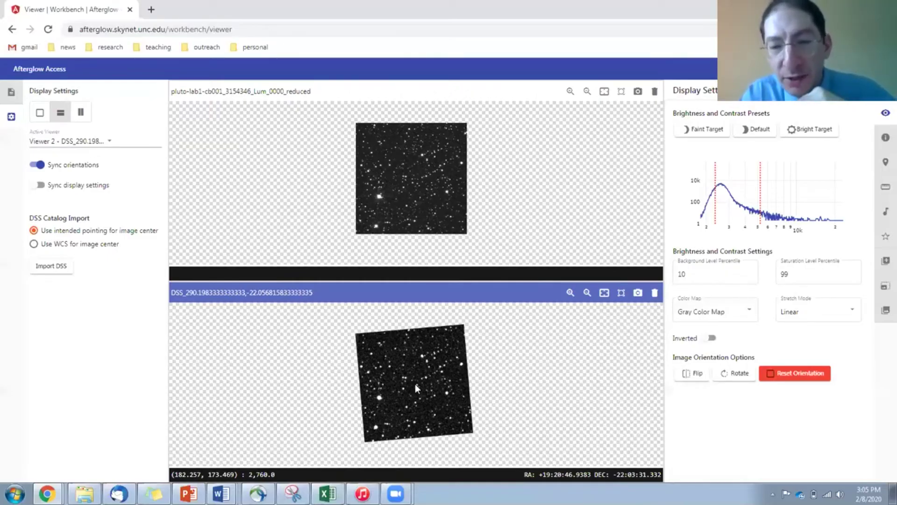
pyautogui.scroll(3, 415, 383)
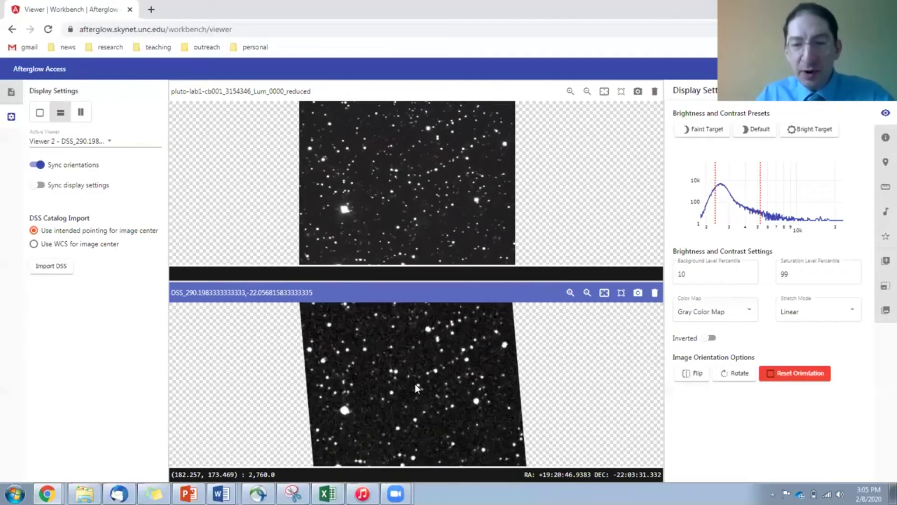
pyautogui.scroll(5, 414, 384)
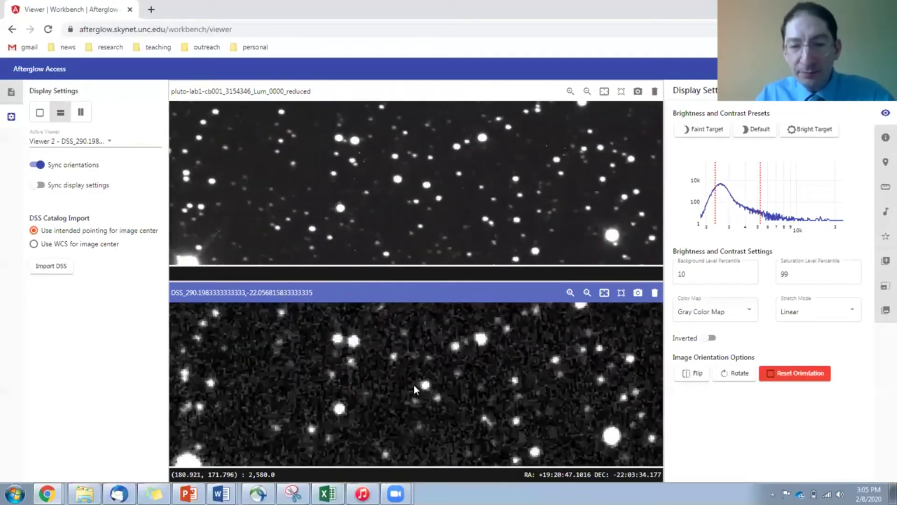
pyautogui.scroll(2, 414, 386)
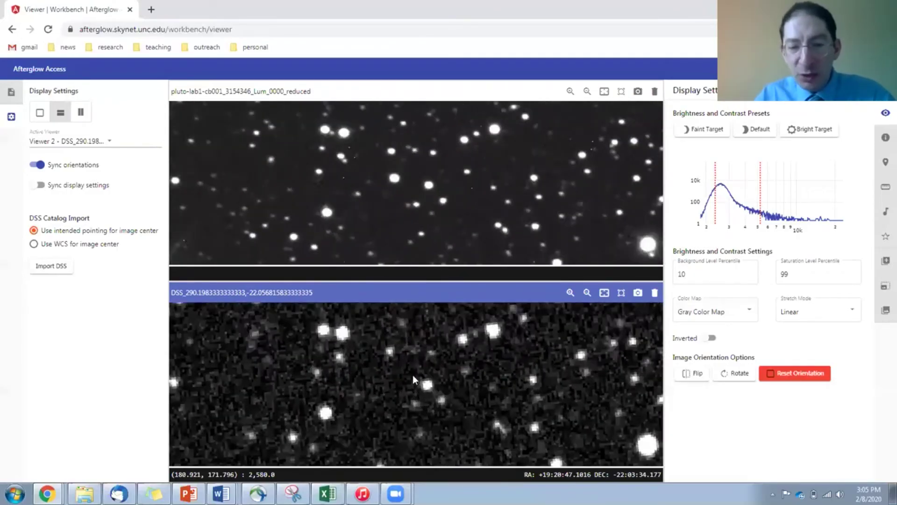
pyautogui.scroll(3, 414, 379)
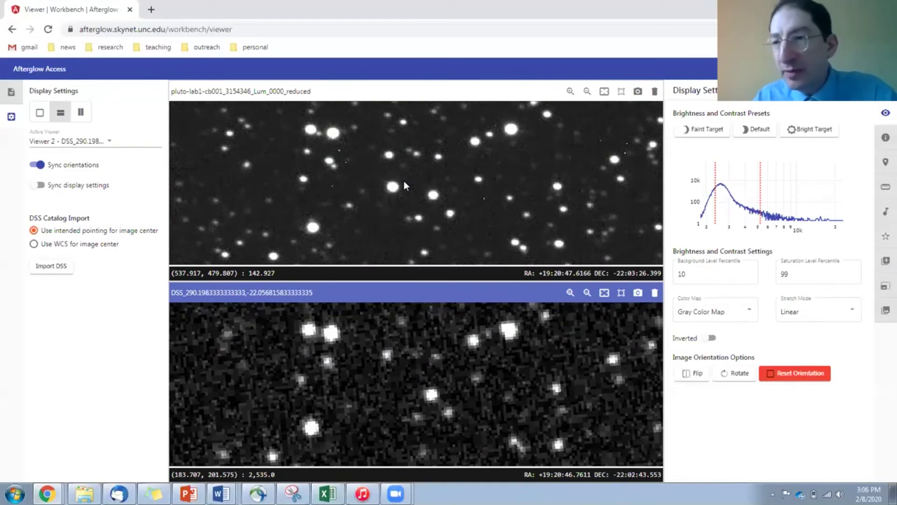
# Enable centroiding for custom markers and mark the same two bright stars on the field's left side in both images.
pyautogui.click(884, 168)
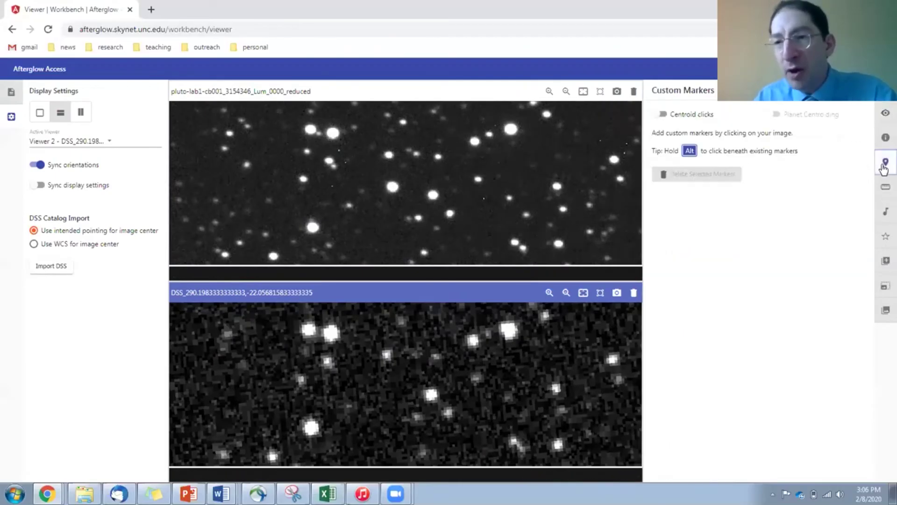
pyautogui.click(659, 114)
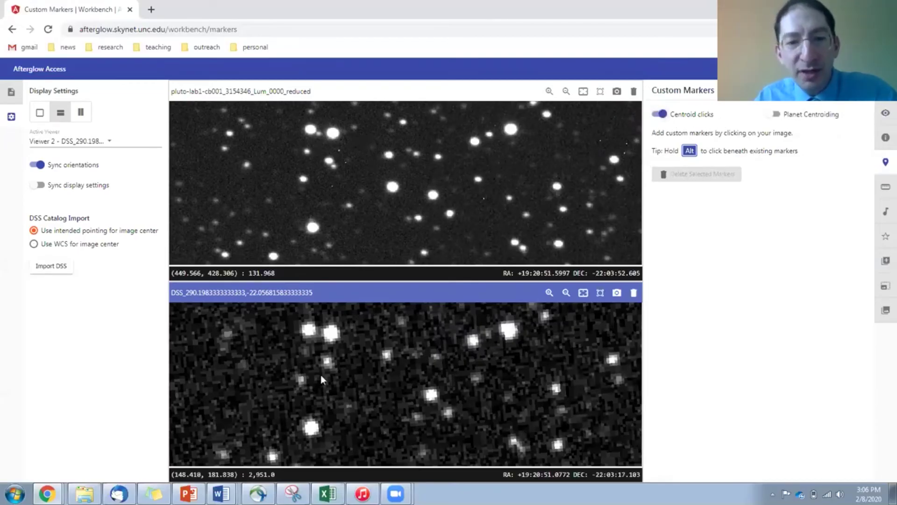
pyautogui.click(309, 331)
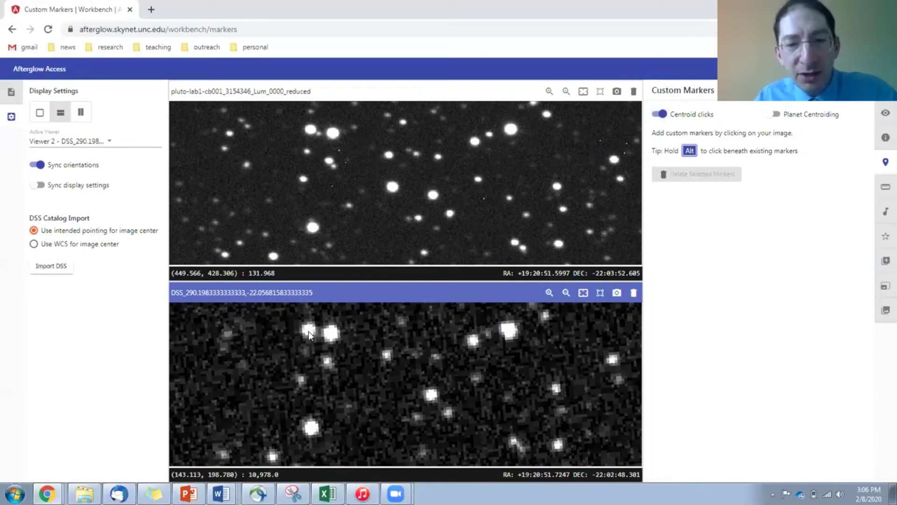
pyautogui.click(310, 427)
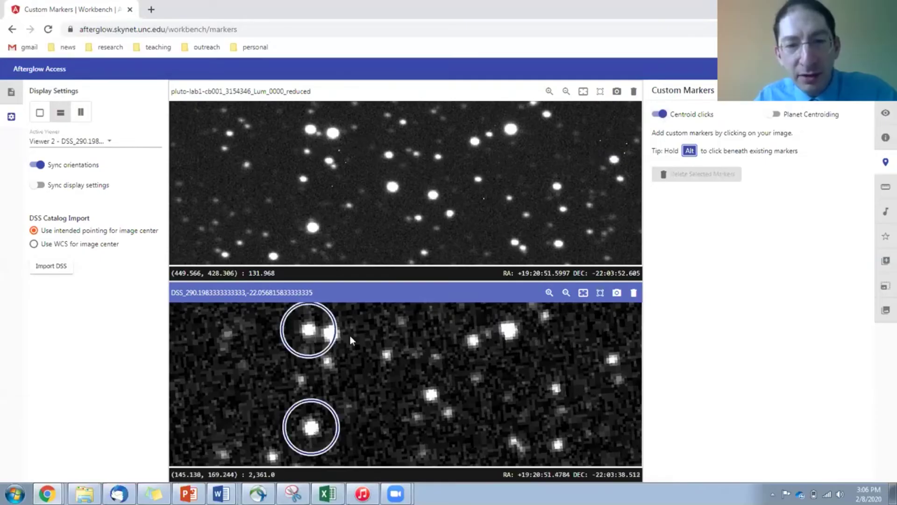
pyautogui.click(310, 134)
pyautogui.click(310, 133)
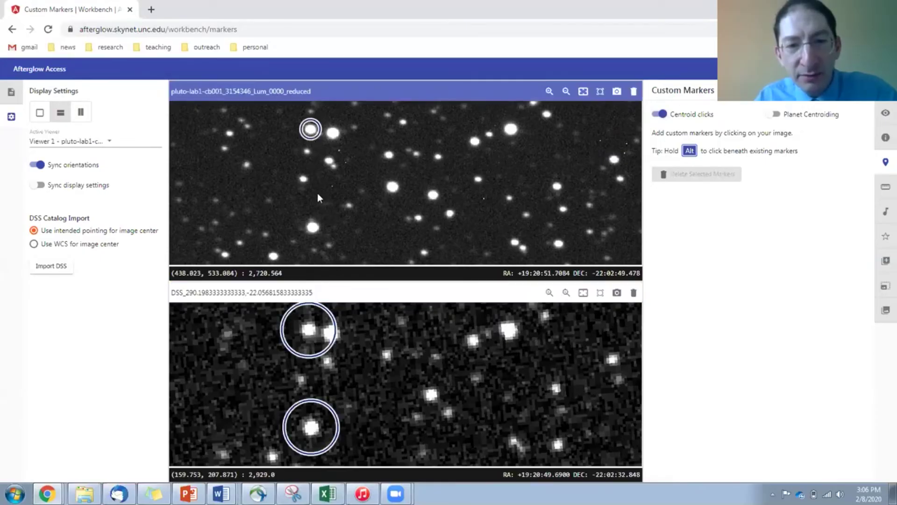
pyautogui.click(313, 229)
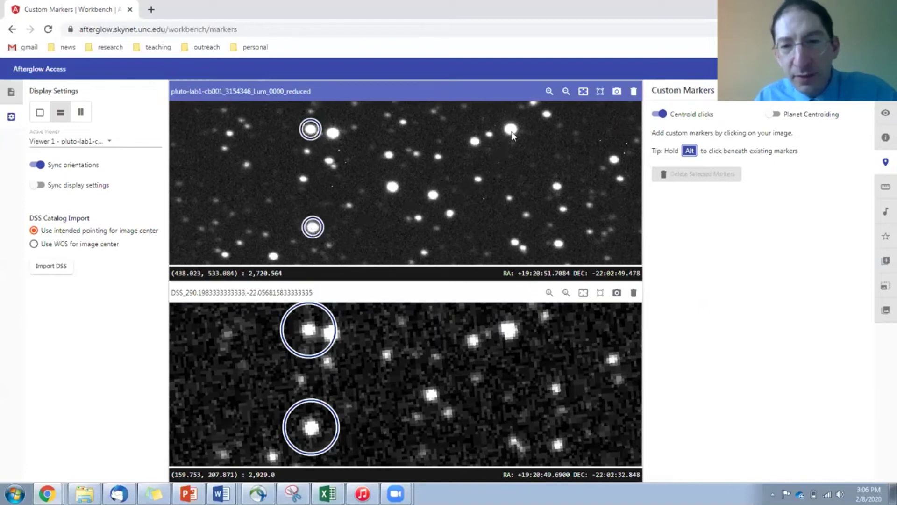
# Mark the close pair of stars at the upper right and the star near the lower right in both images.
pyautogui.click(512, 133)
pyautogui.click(476, 145)
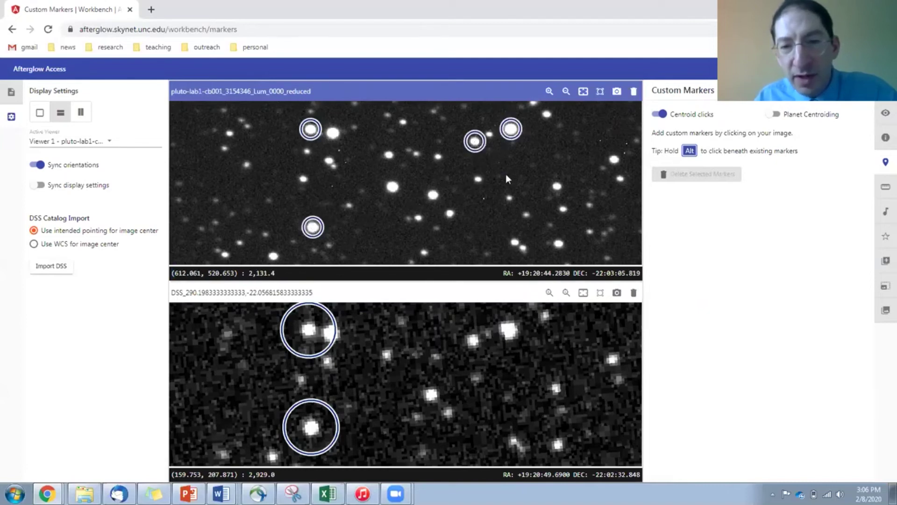
pyautogui.click(509, 333)
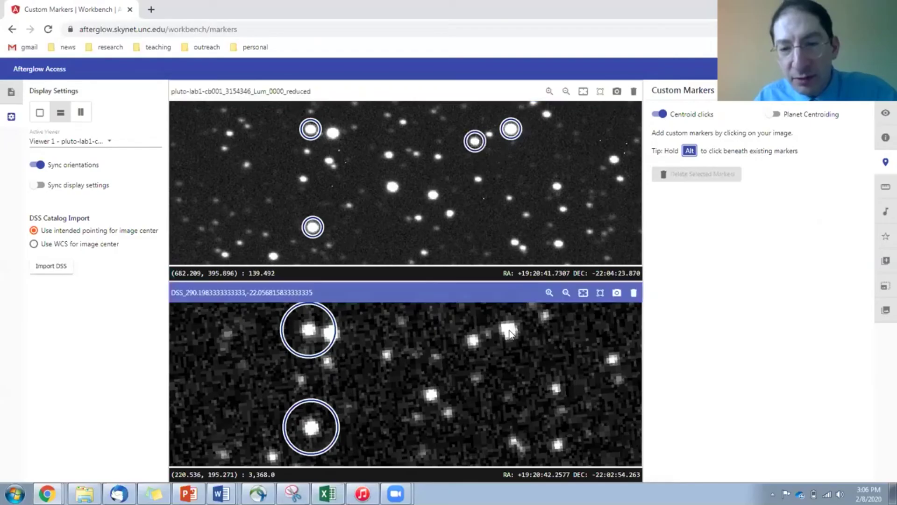
pyautogui.click(473, 344)
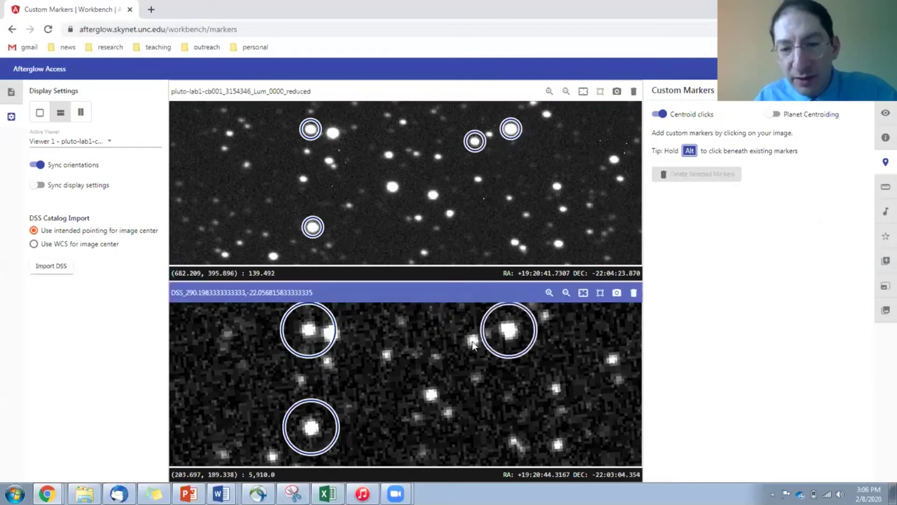
pyautogui.click(559, 445)
pyautogui.click(561, 246)
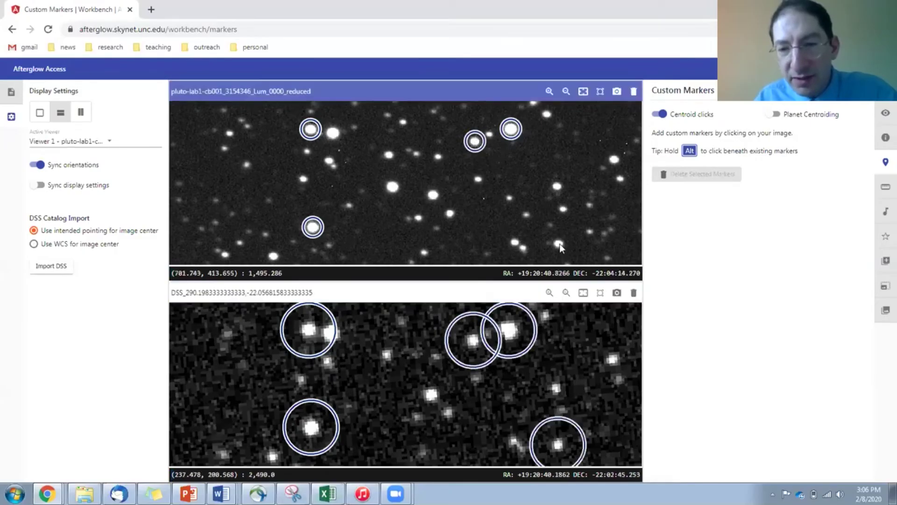
pyautogui.click(561, 247)
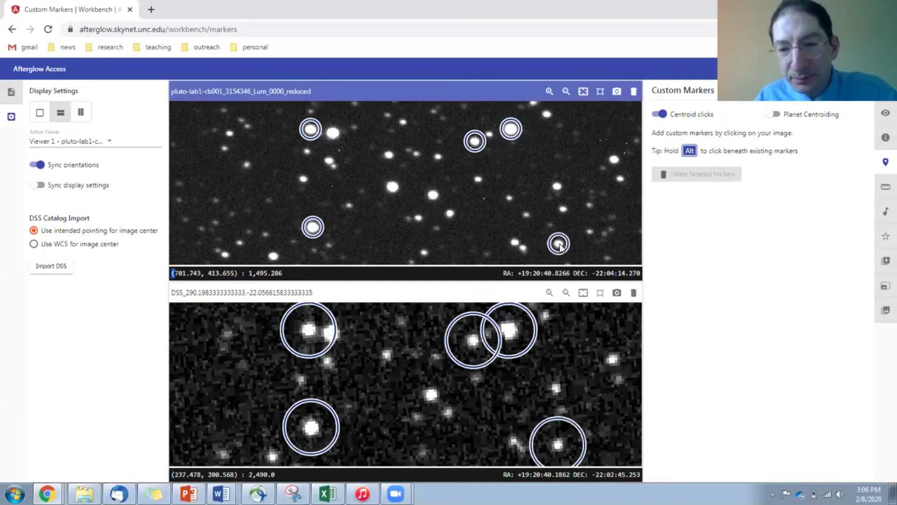
# Mark the two matching stars near the field center in both the DSS and Pluto images.
pyautogui.click(431, 398)
pyautogui.click(431, 398)
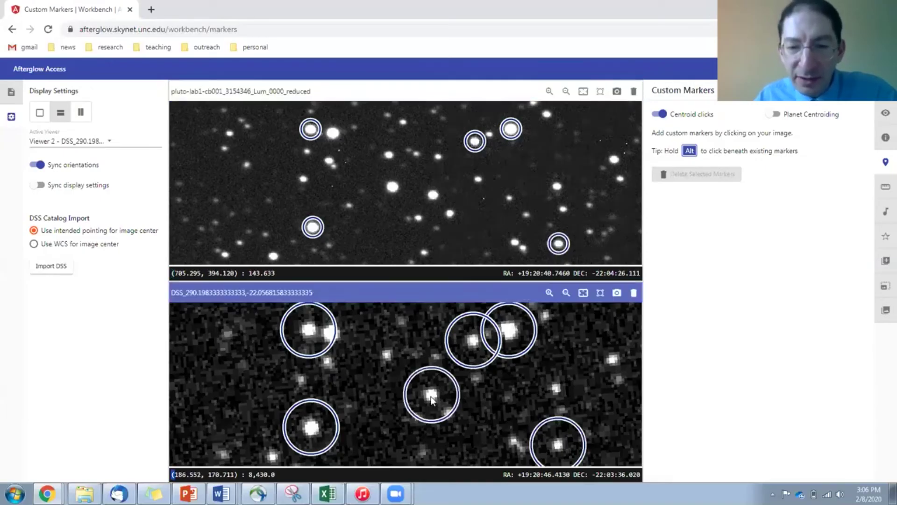
pyautogui.click(386, 354)
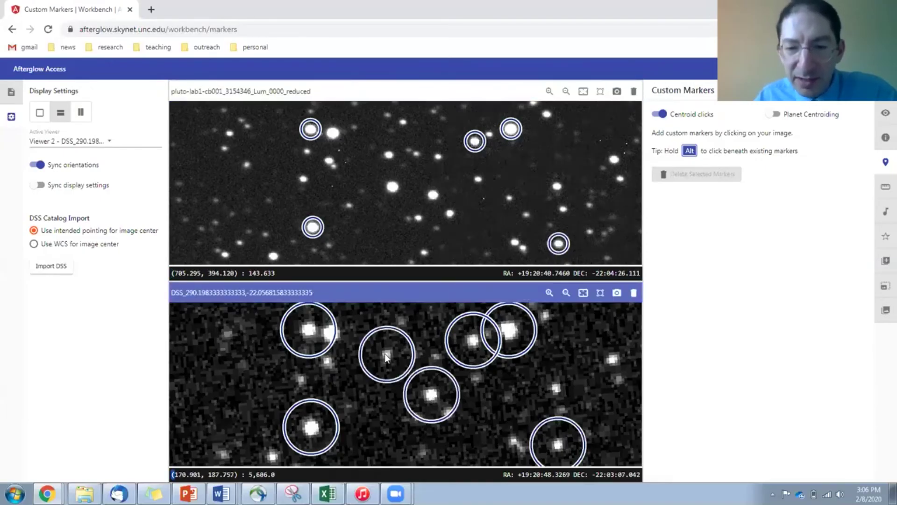
pyautogui.click(434, 198)
pyautogui.click(390, 155)
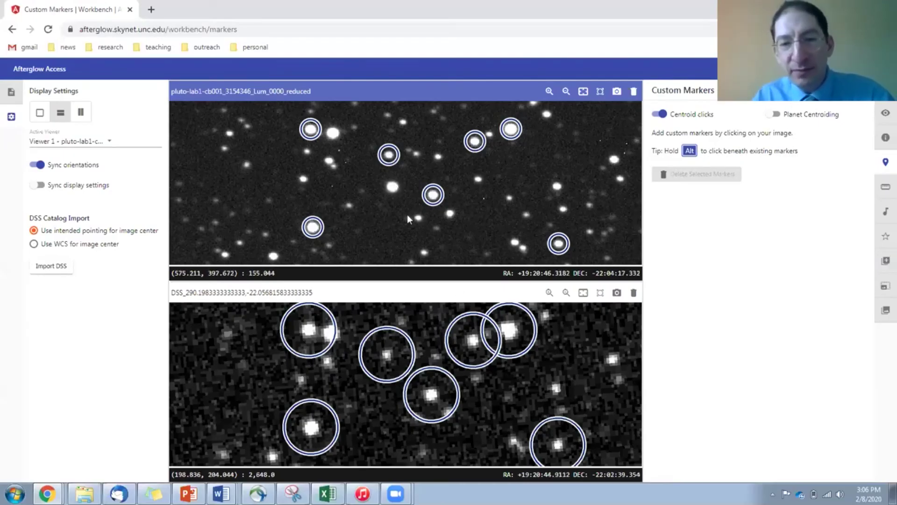
# Mark the bright central object that has no counterpart in the DSS image and label its marker "Pluto".
pyautogui.click(393, 188)
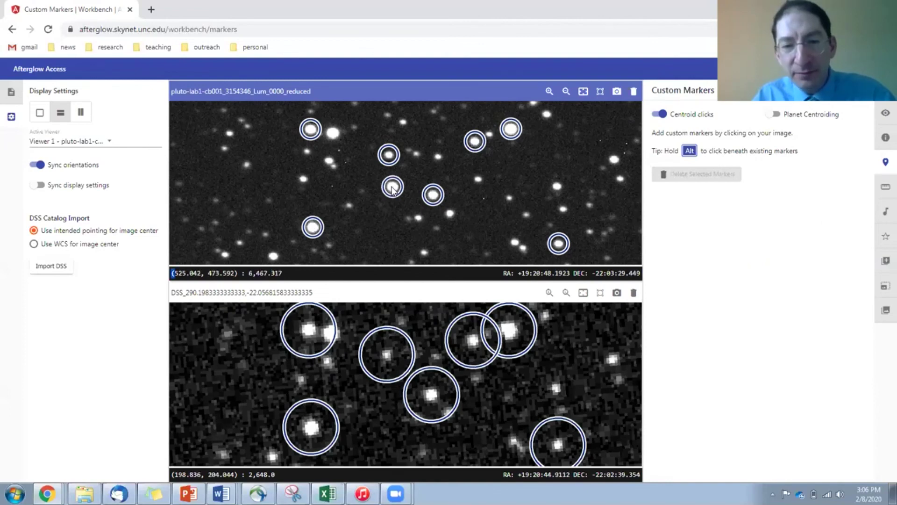
pyautogui.click(393, 188)
pyautogui.click(713, 204)
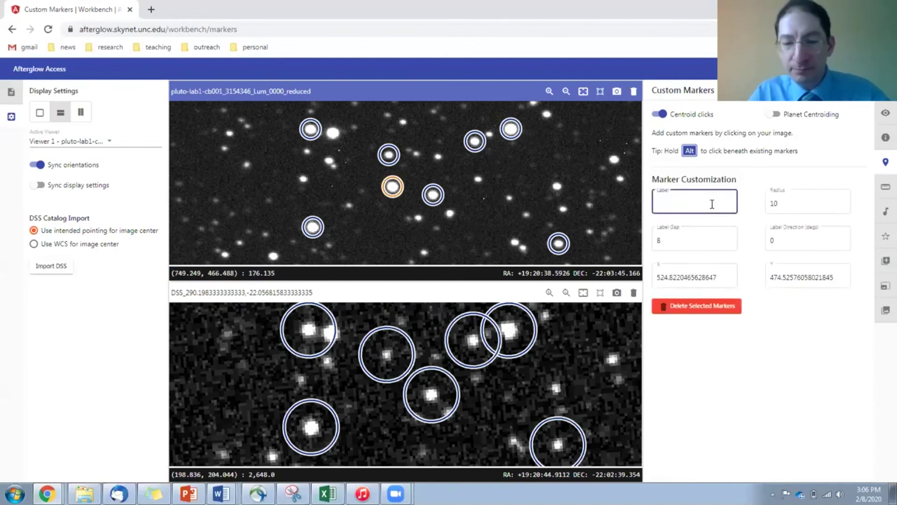
pyautogui.write('Pluto')
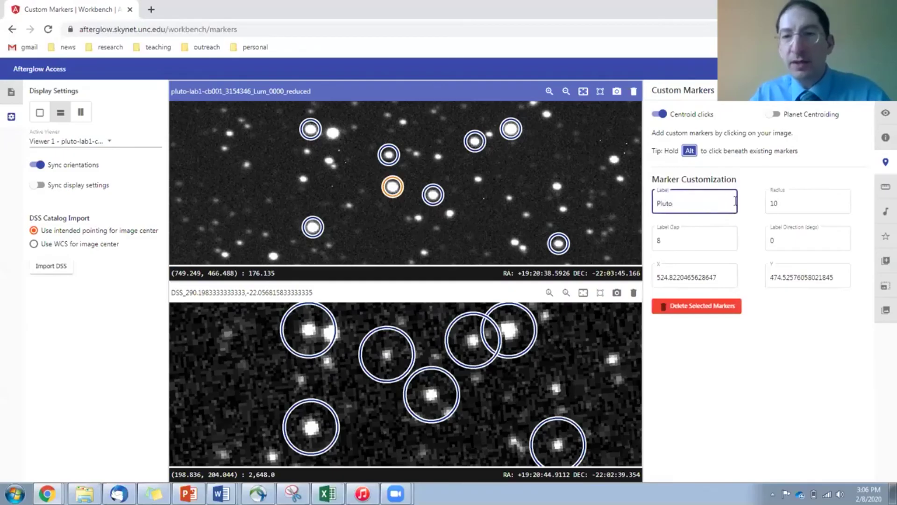
# Set the Pluto marker's label direction to 180 degrees.
pyautogui.click(844, 238)
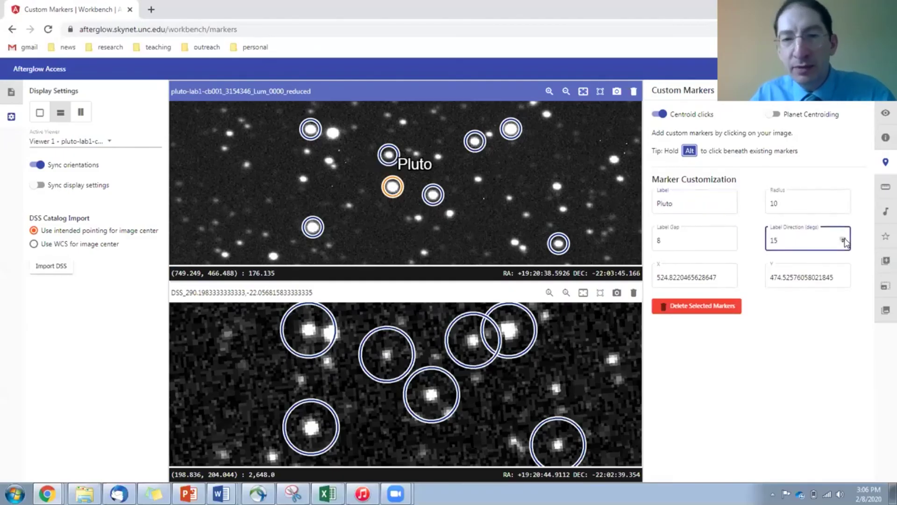
pyautogui.click(845, 239)
pyautogui.click(844, 239)
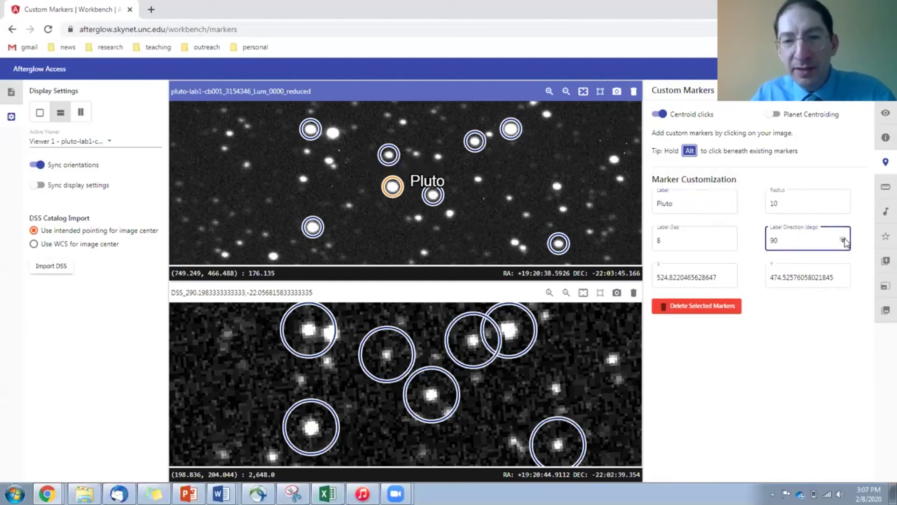
pyautogui.click(844, 239)
pyautogui.click(845, 239)
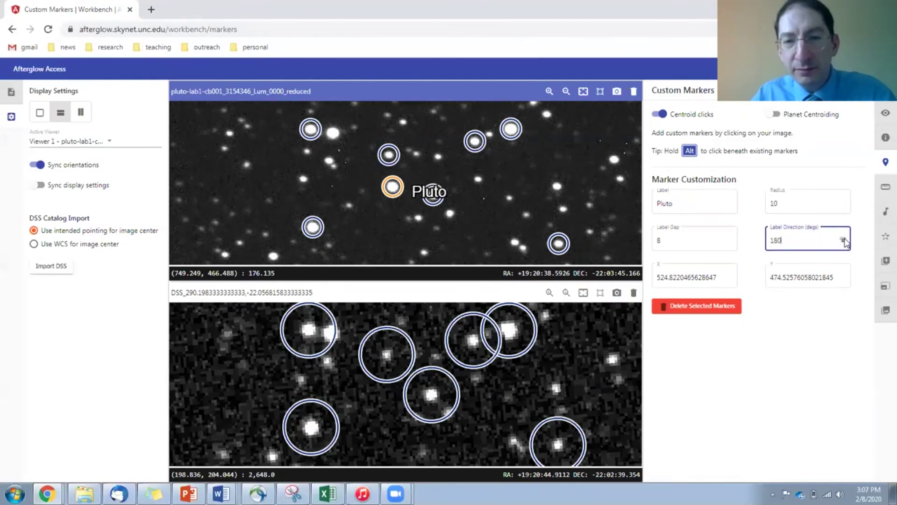